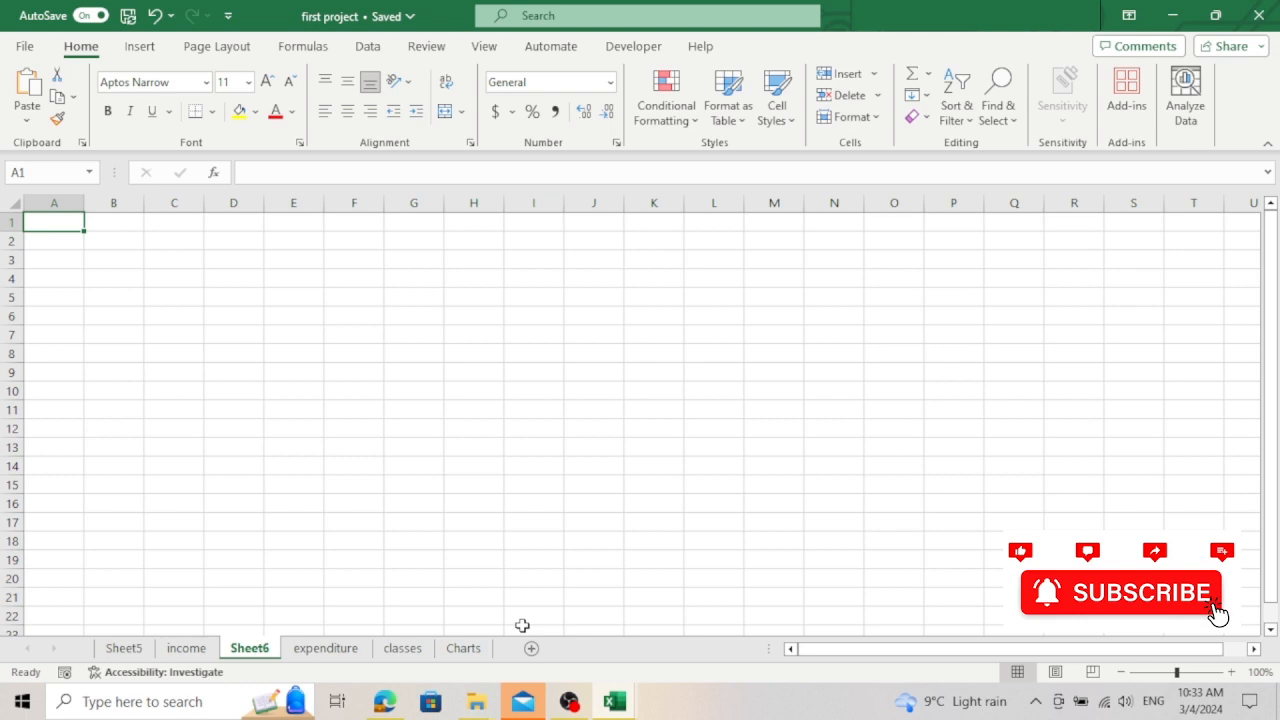
Step: Open Sheet5 and total the monthly values C1:C6 in cell C7 with AutoSum
left_click(124, 649)
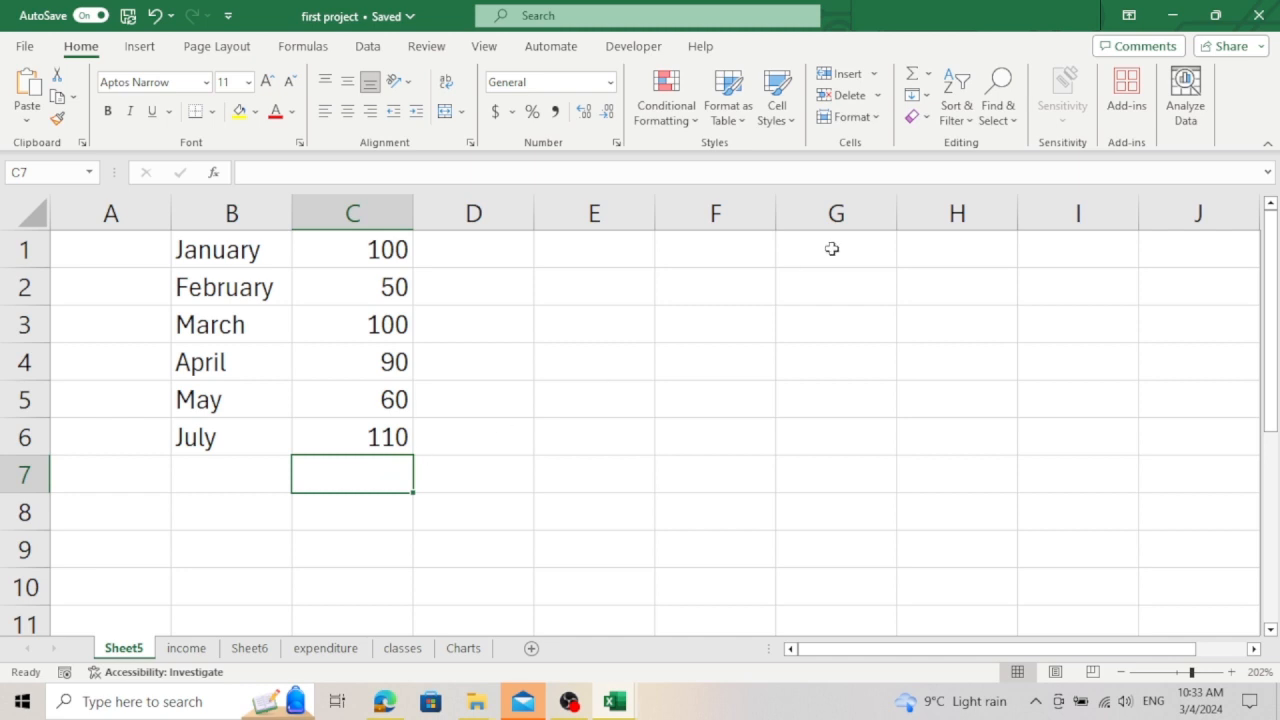
left_click(913, 78)
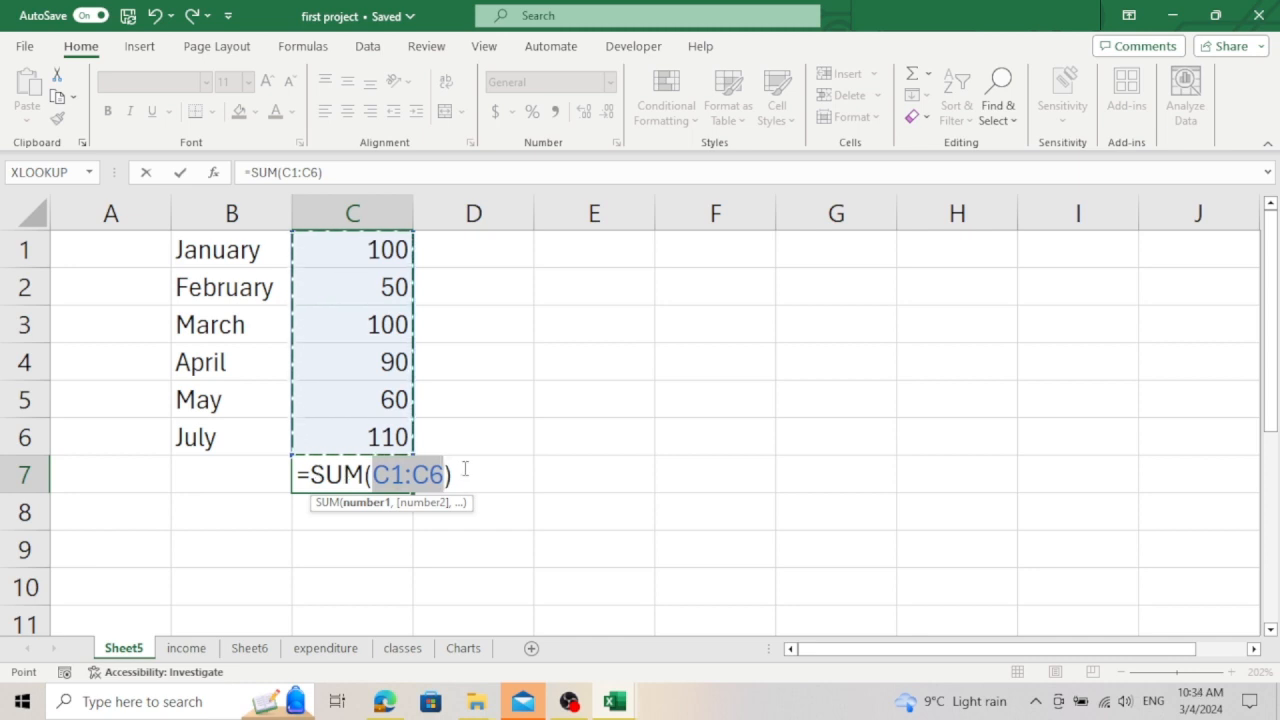
key("Return")
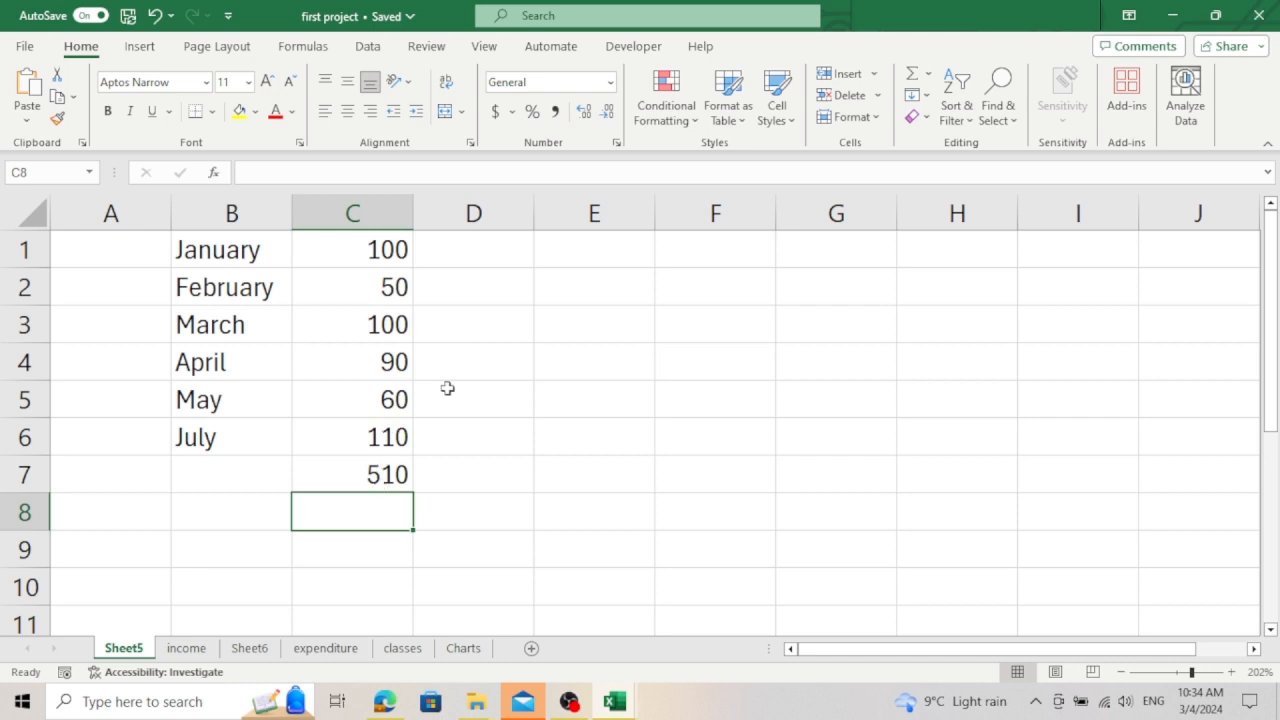
Step: Enter the formula =c1+c2+c3+c4+c5+c6 in cell D7, beside the SUM total
left_click(488, 479)
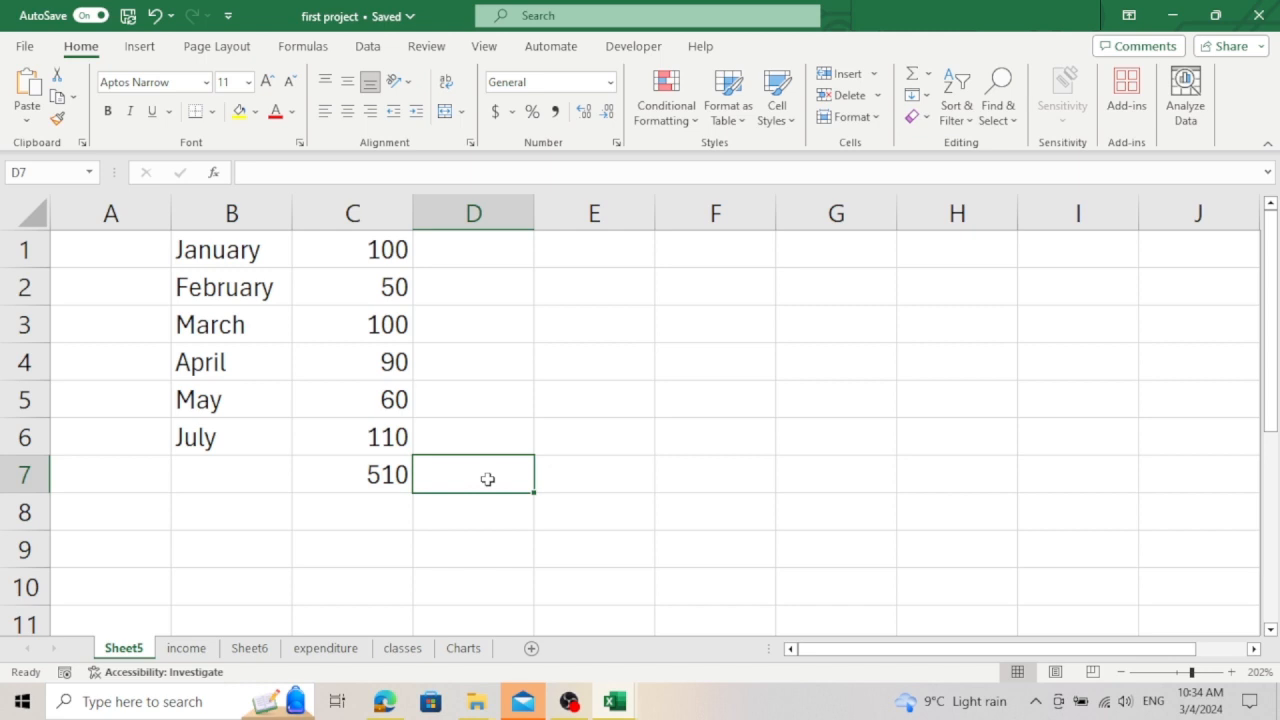
type("=")
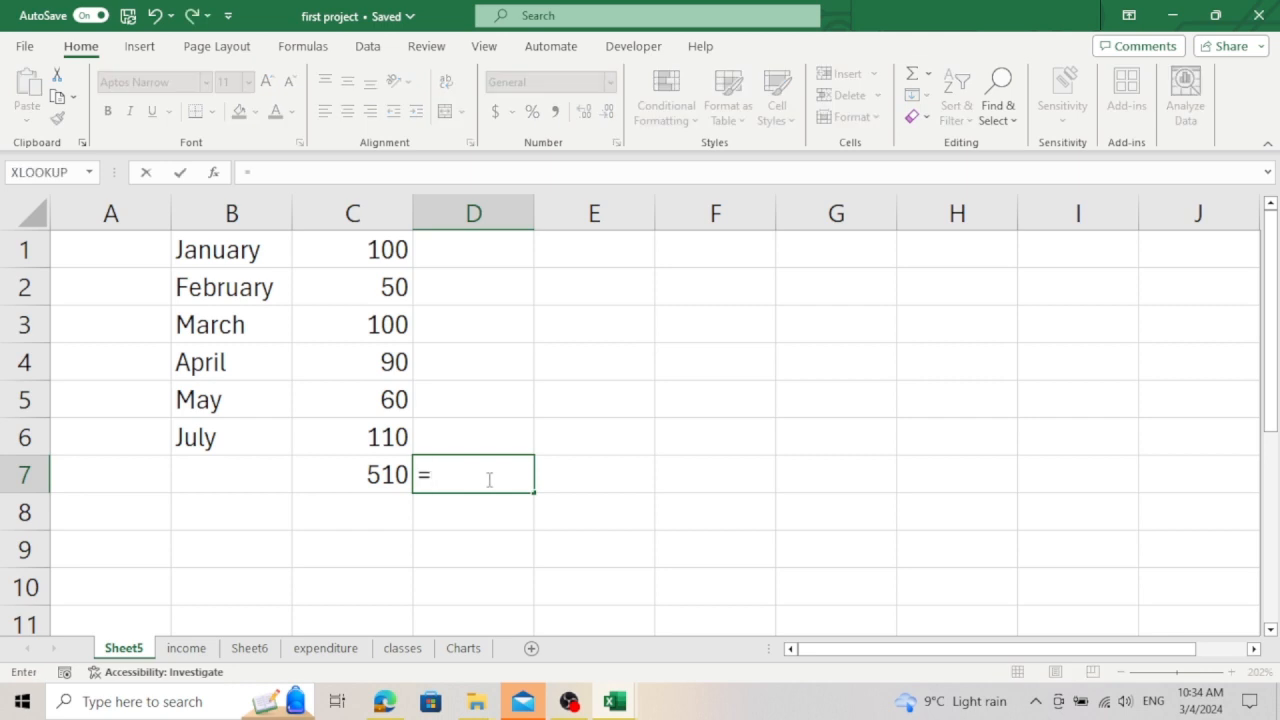
type("c1")
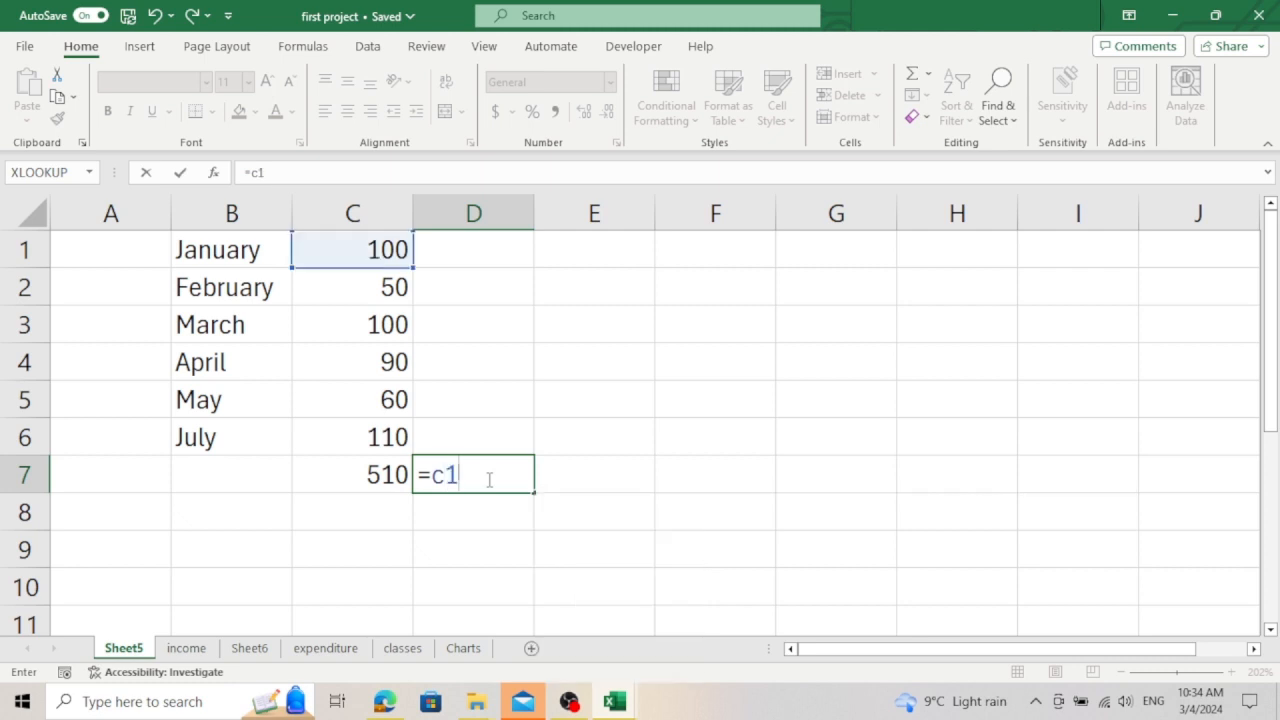
type("+c2")
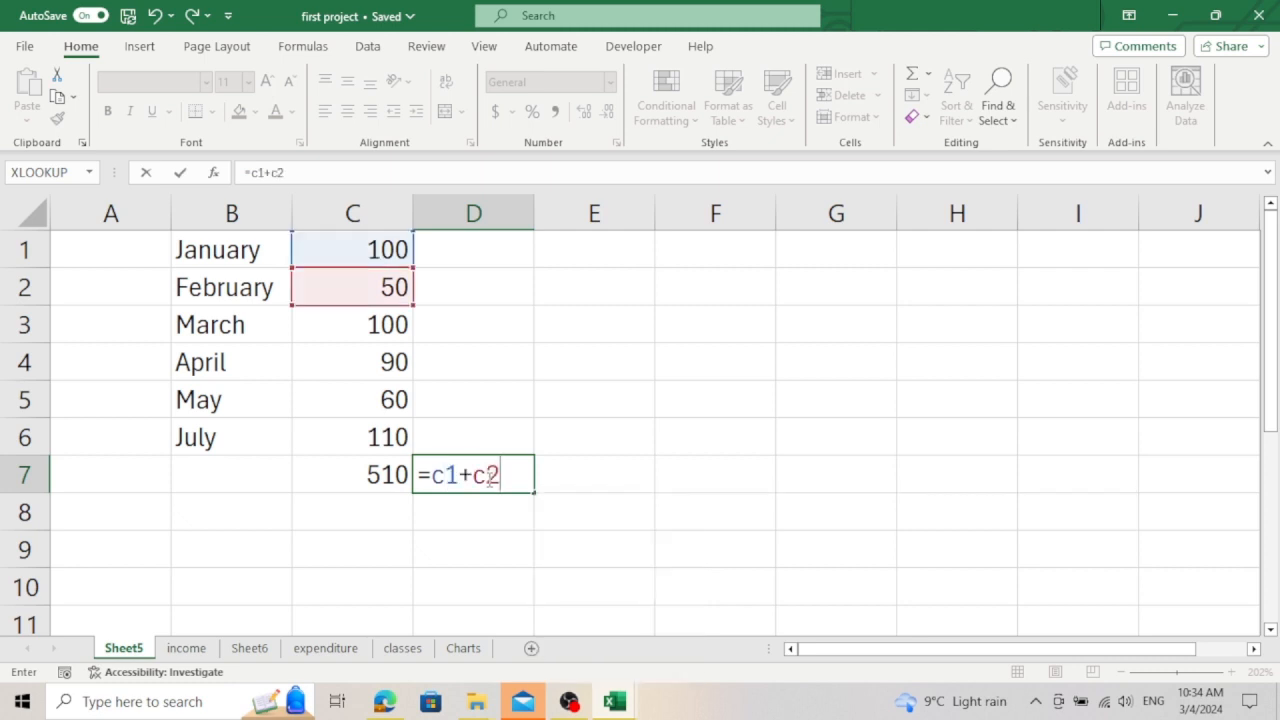
type("+c3")
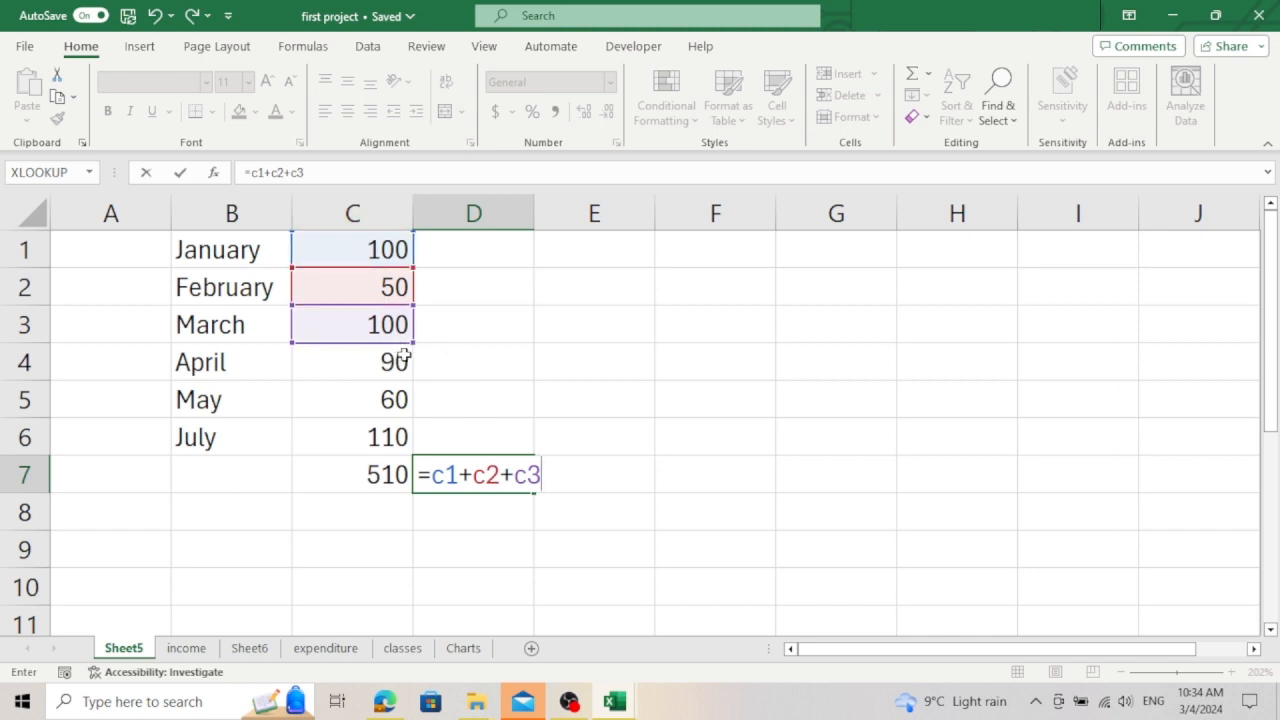
type("+c")
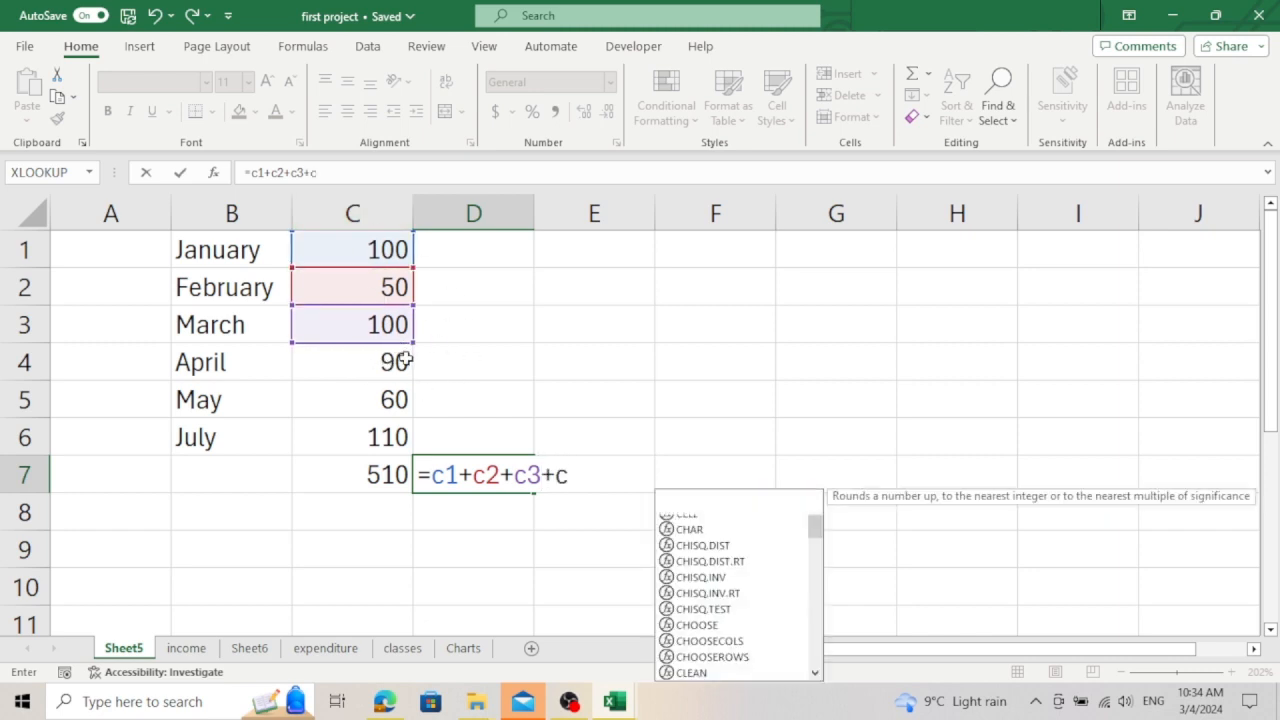
type("4+c5")
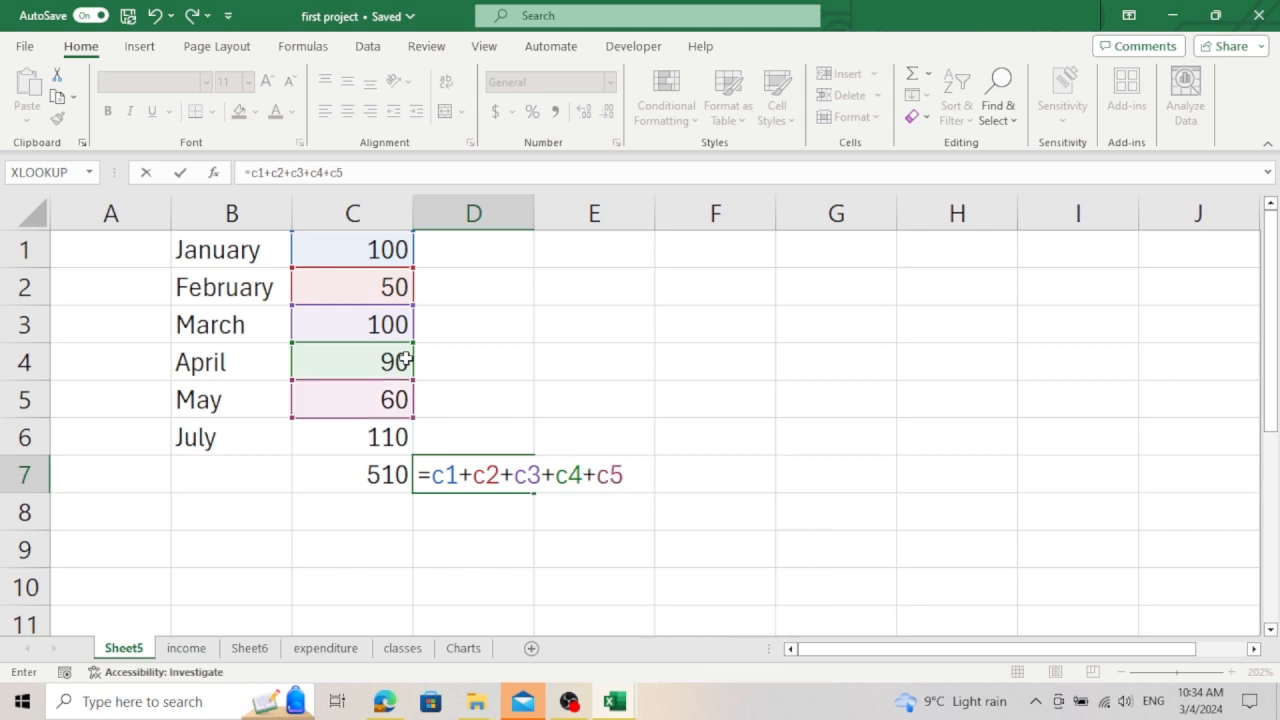
type("+c6")
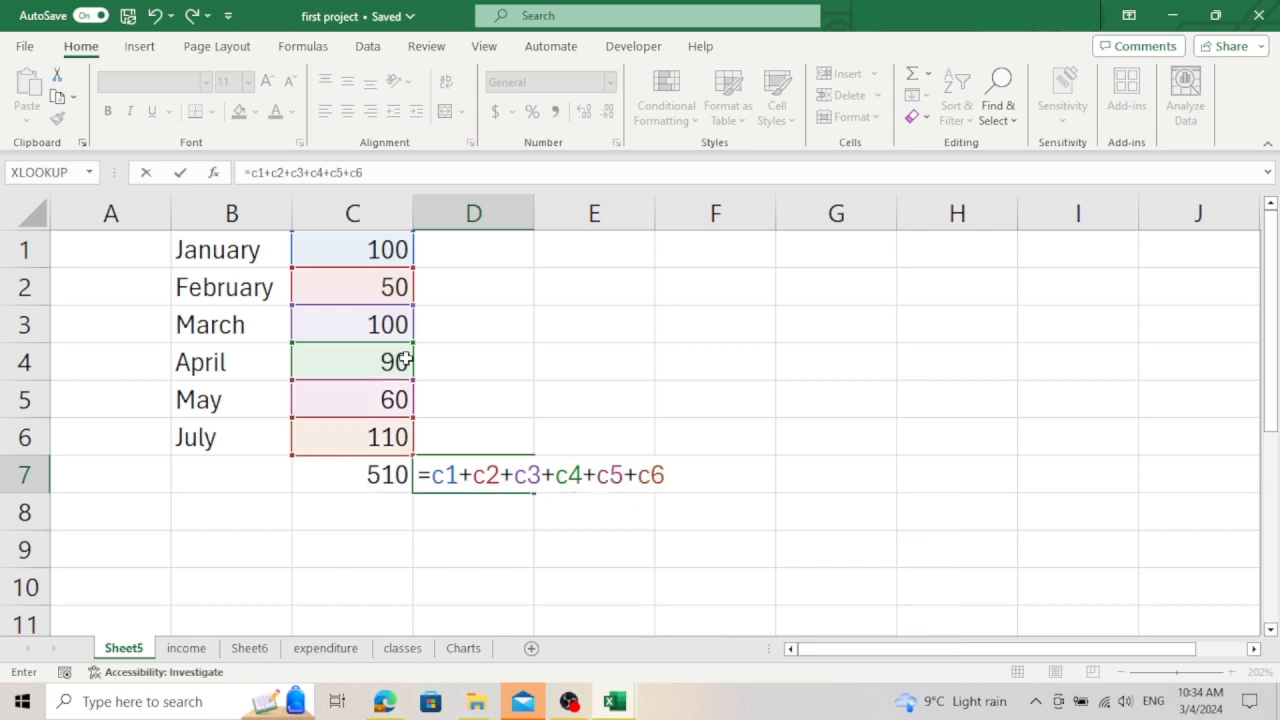
key("Return")
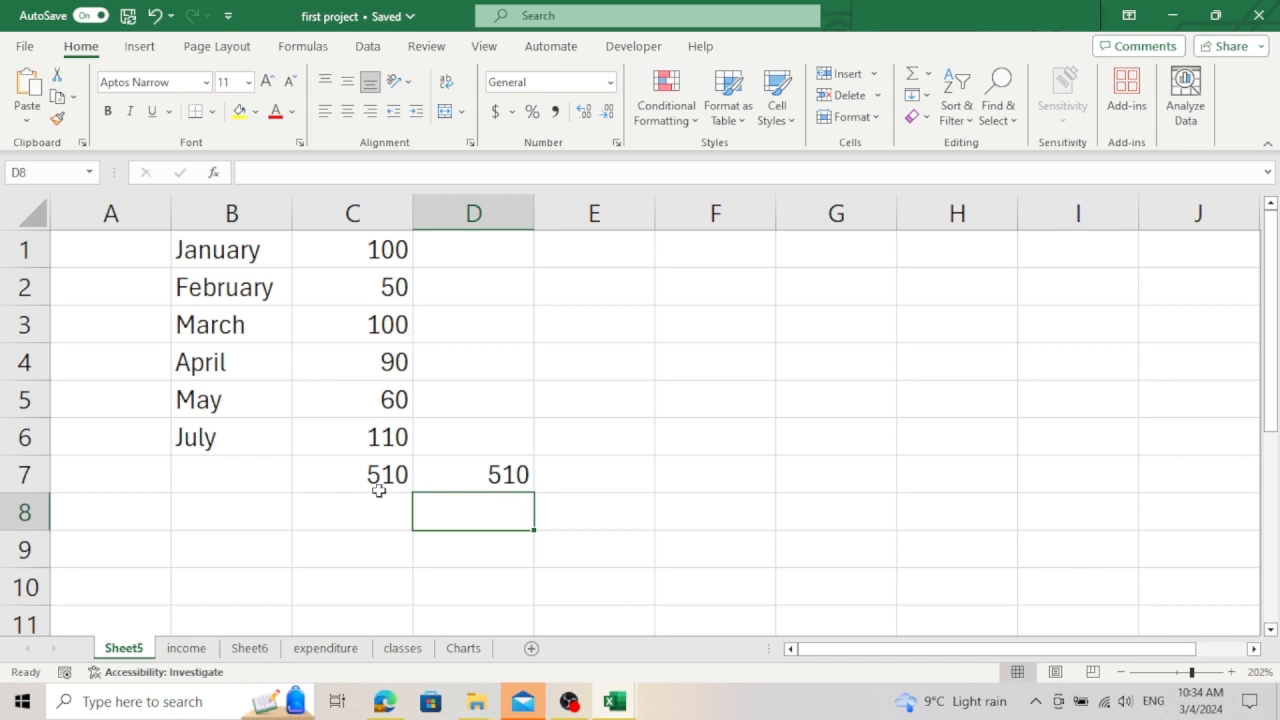
Step: Compare the formulas in D7 and C7, and append +10 to the addition formula in D7
left_click(483, 471)
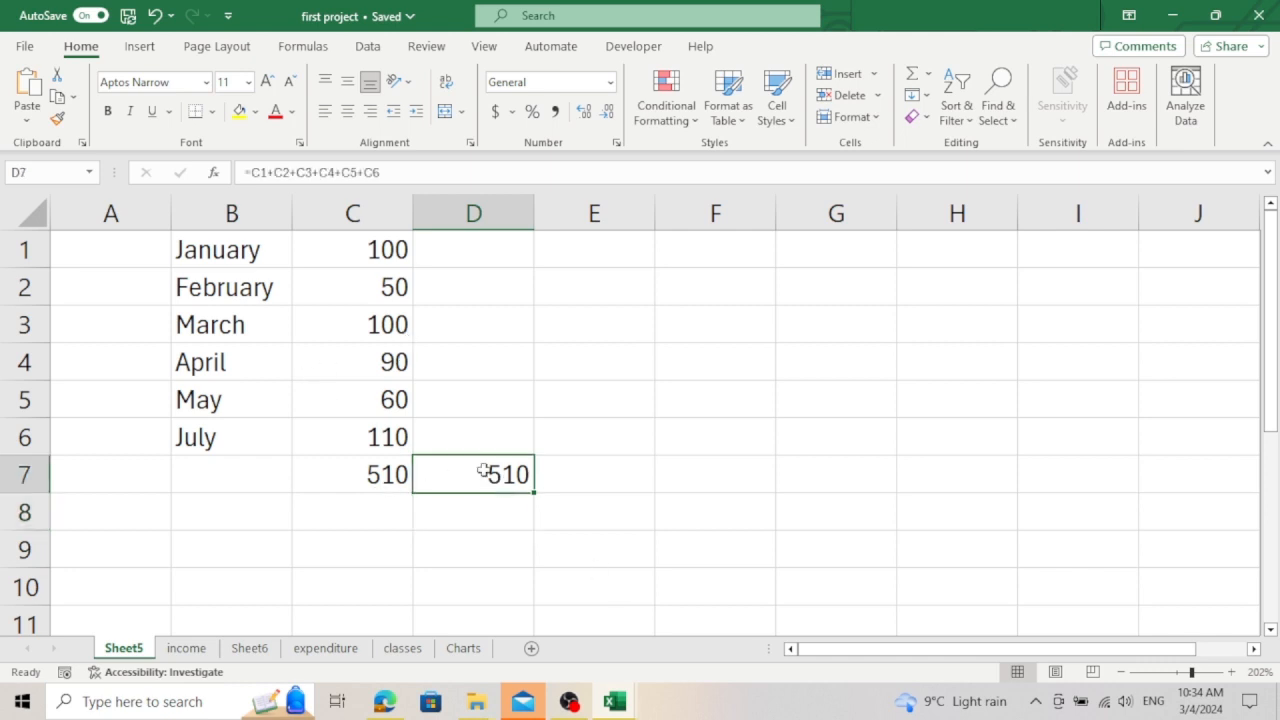
left_click(344, 471)
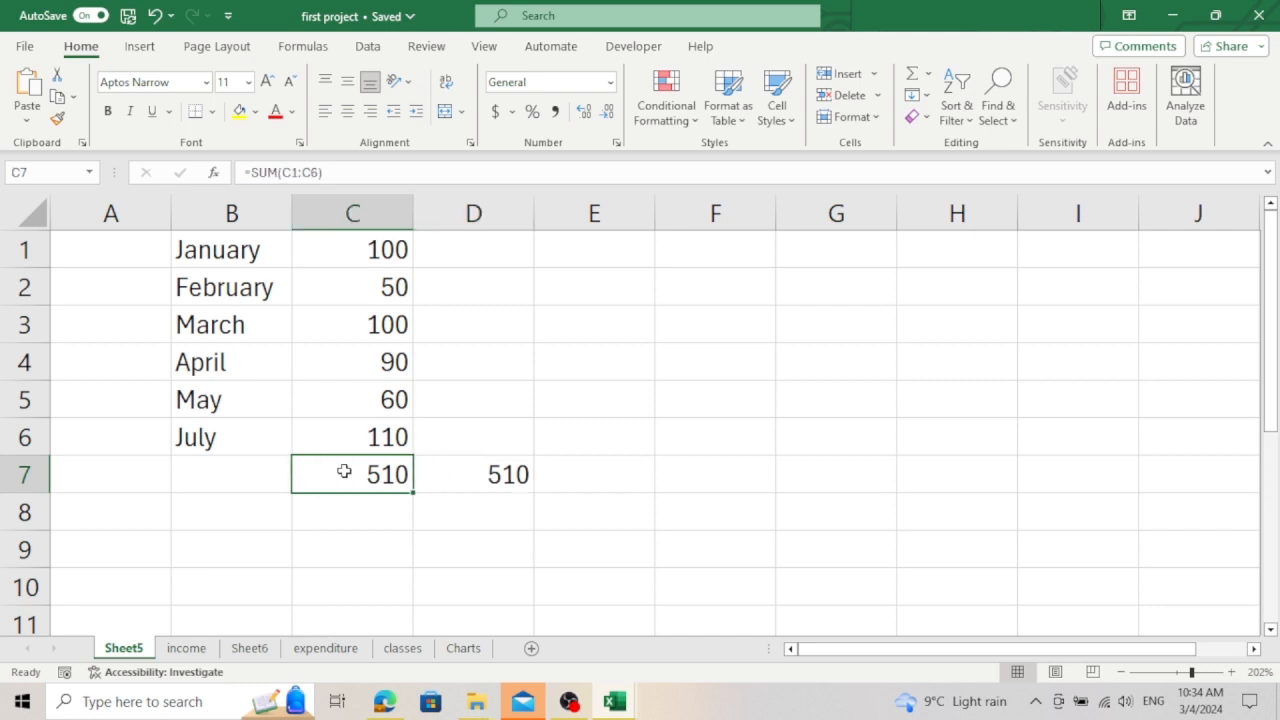
left_click(446, 486)
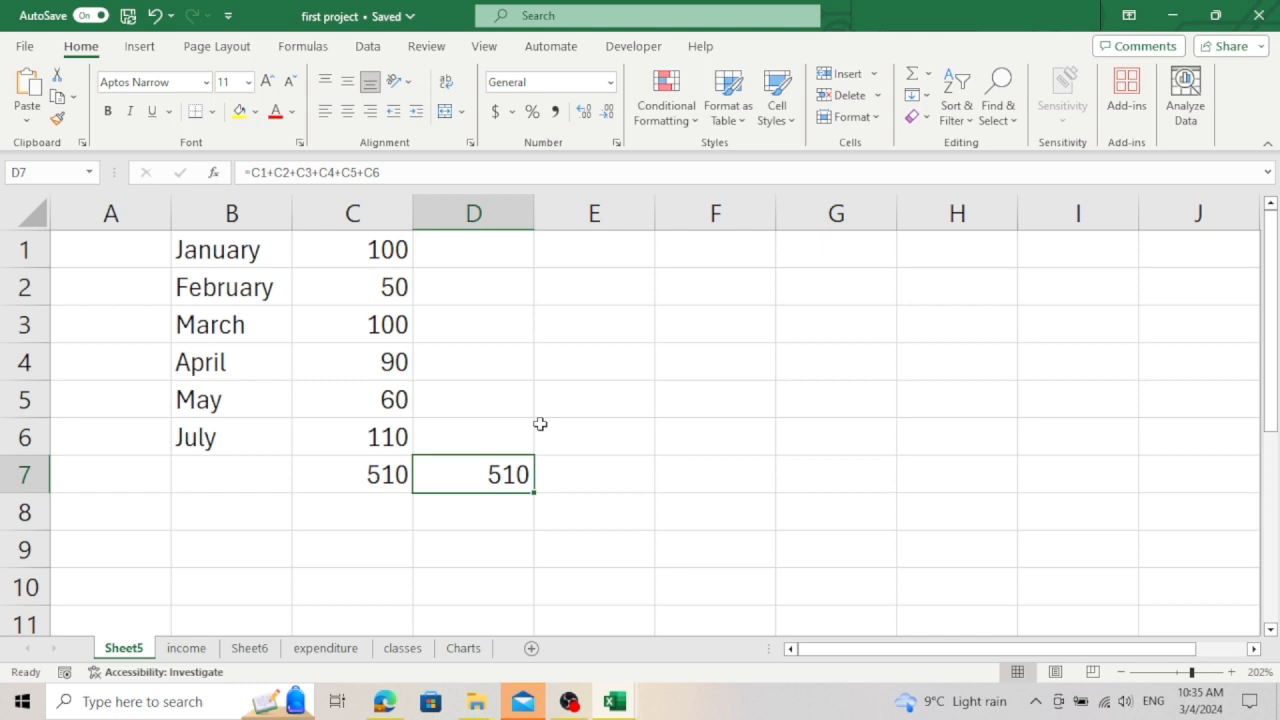
left_click(406, 173)
type("+")
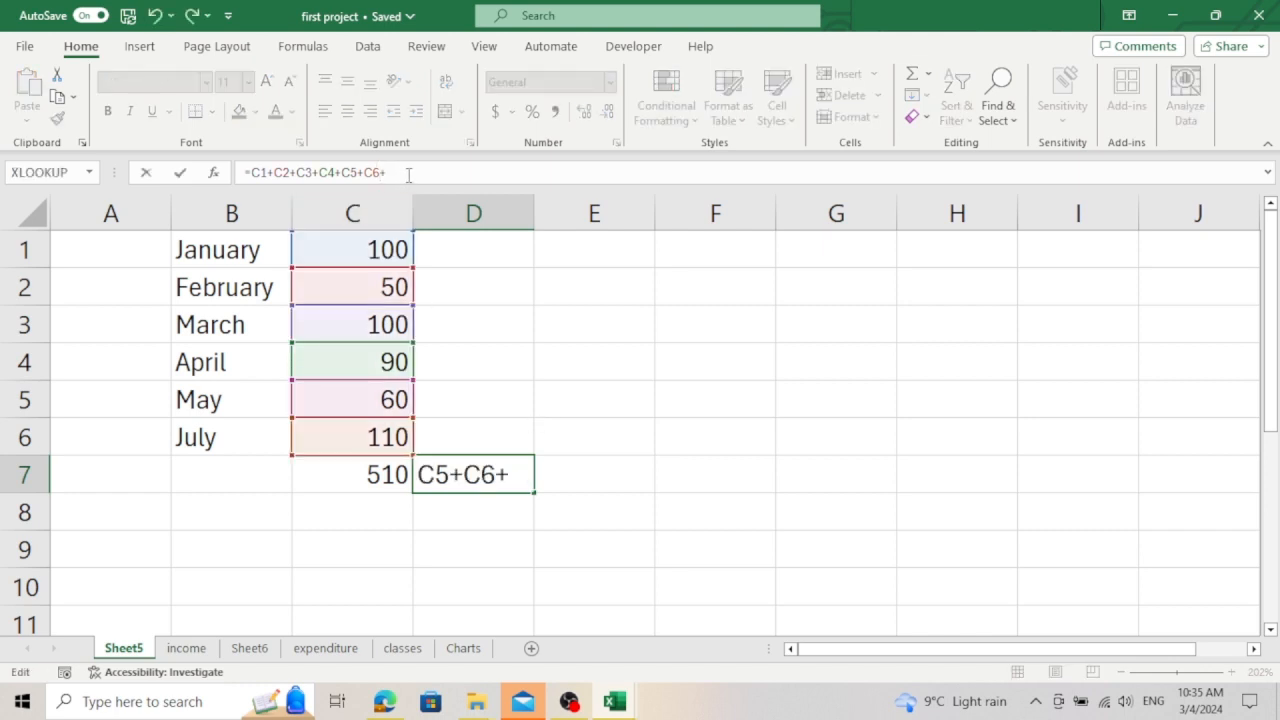
type("10")
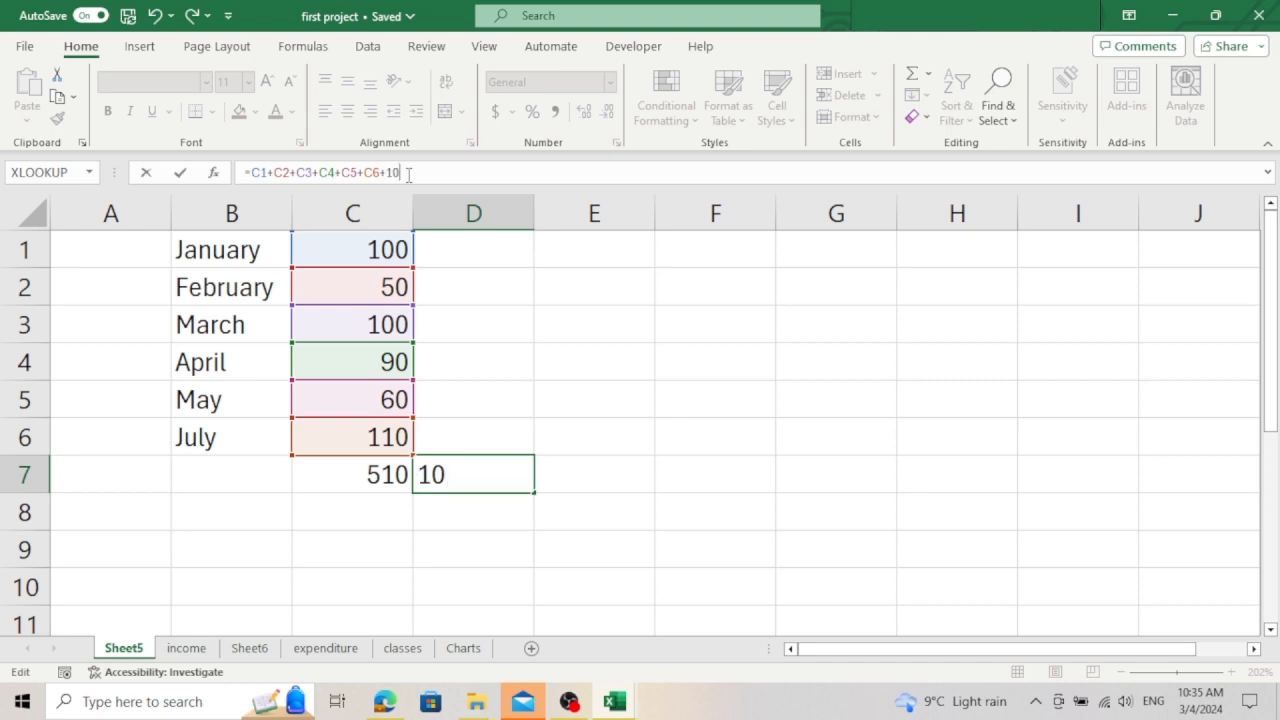
key("Return")
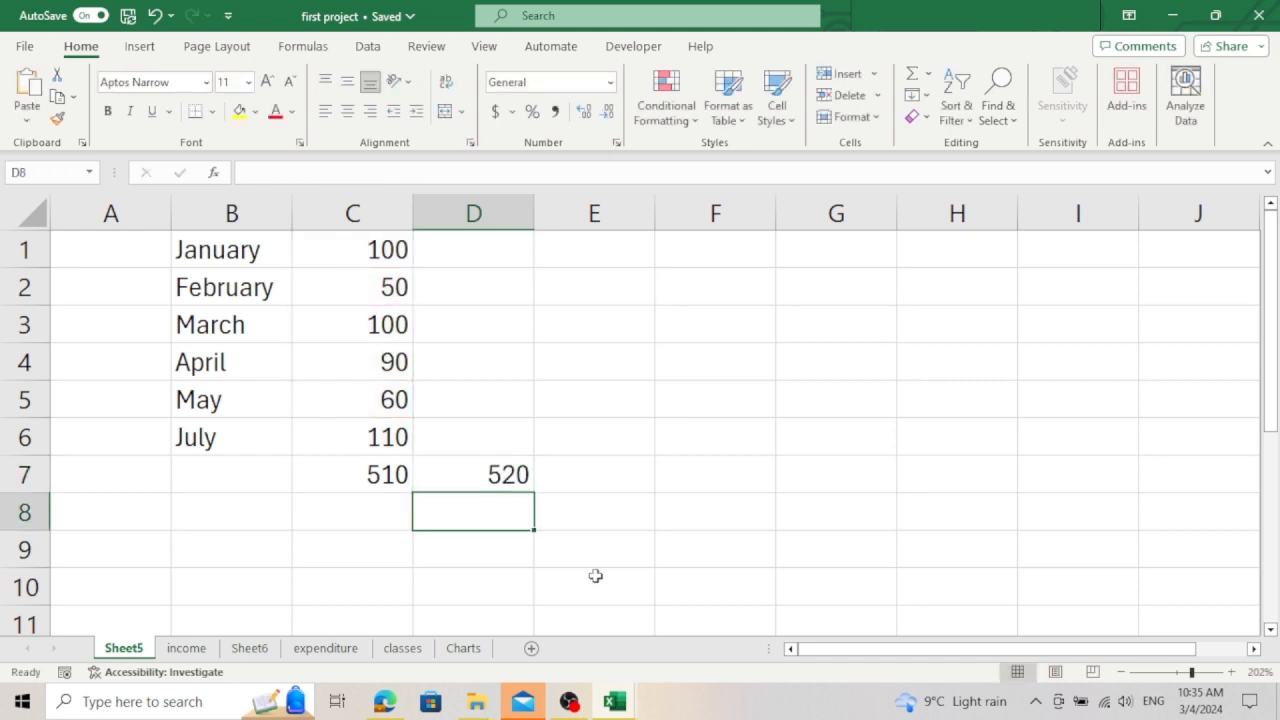
Step: Add another 10 to the addition formula in cell D7
left_click(494, 480)
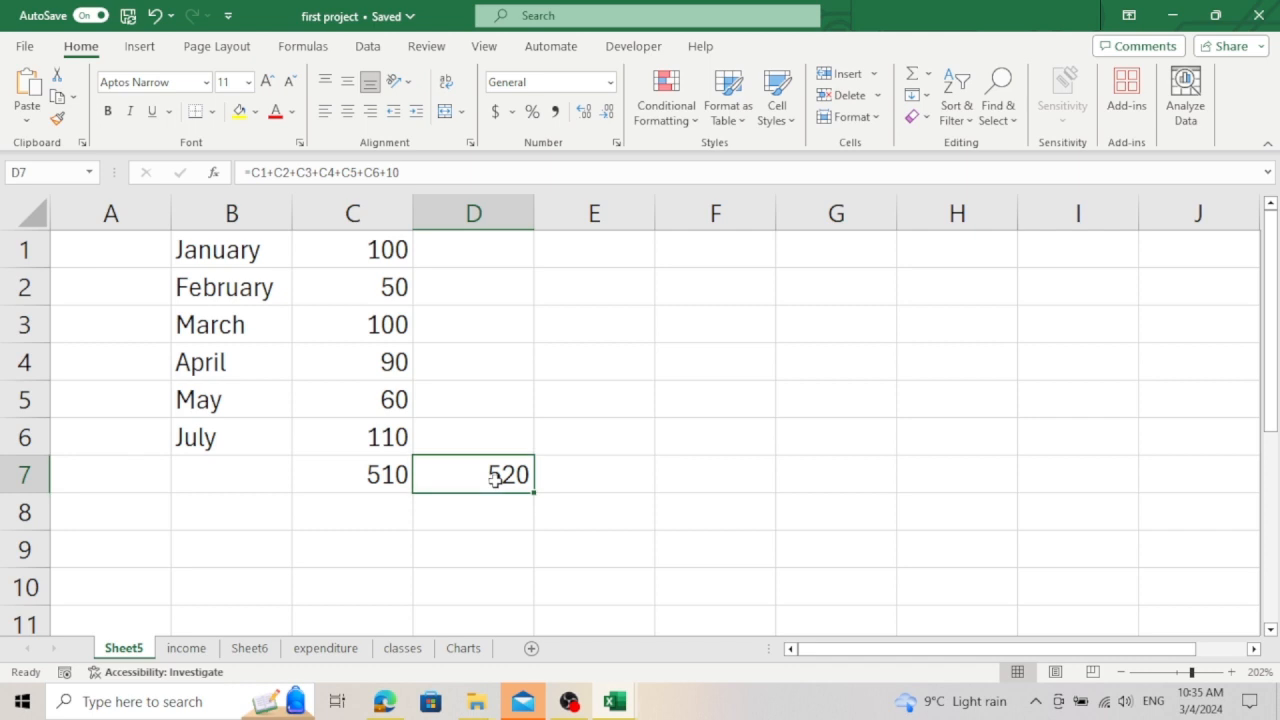
double_click(494, 480)
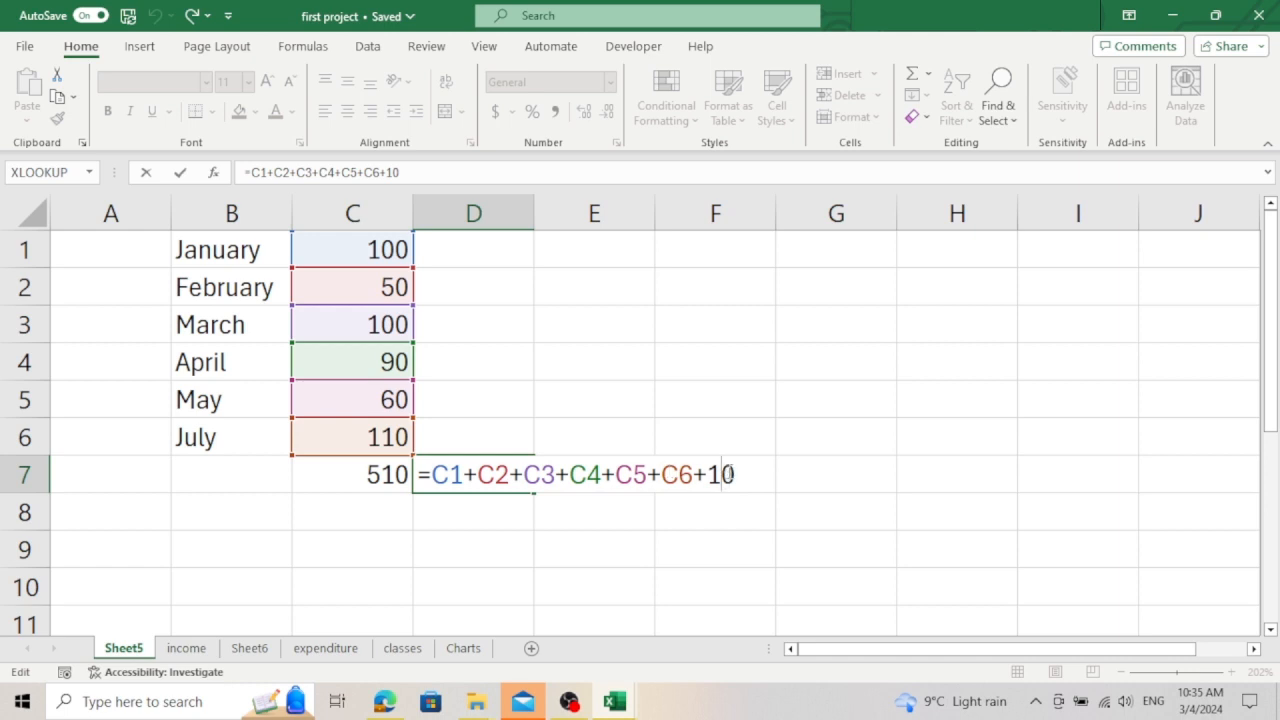
type("+1=")
key("BackSpace")
type("0")
key("Return")
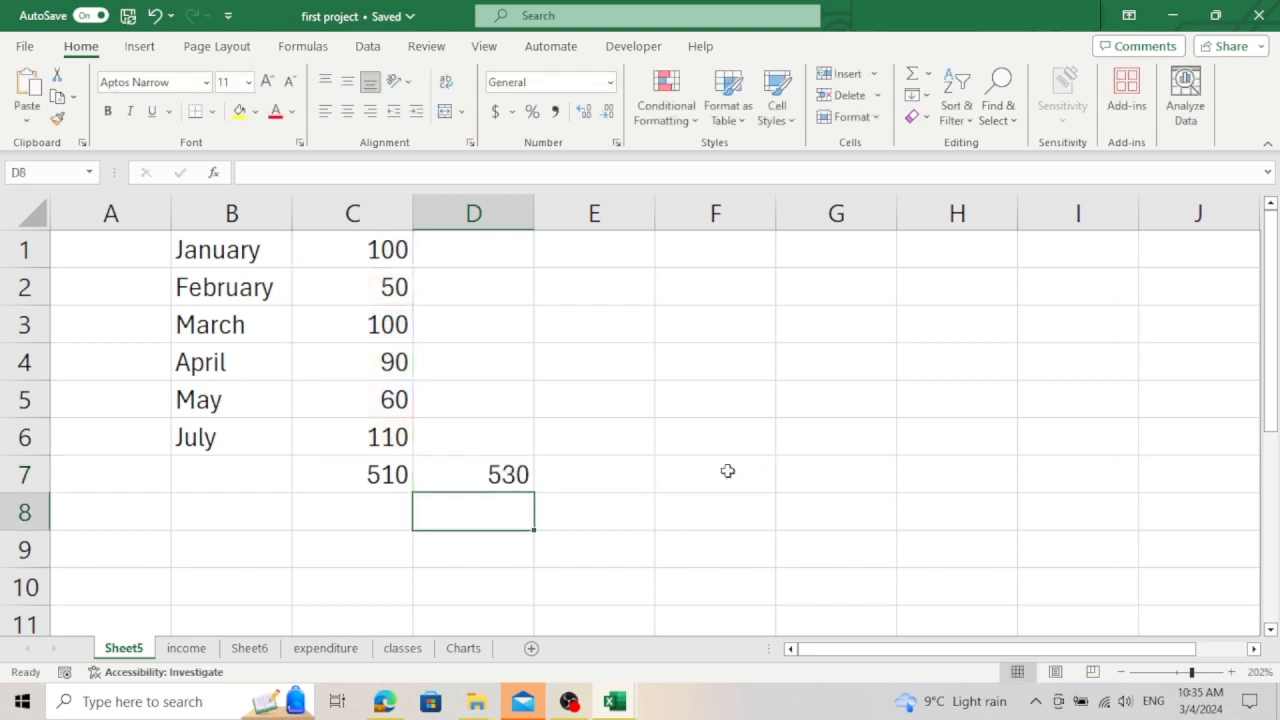
Step: Append +10 to the SUM formula in cell C7
left_click(383, 478)
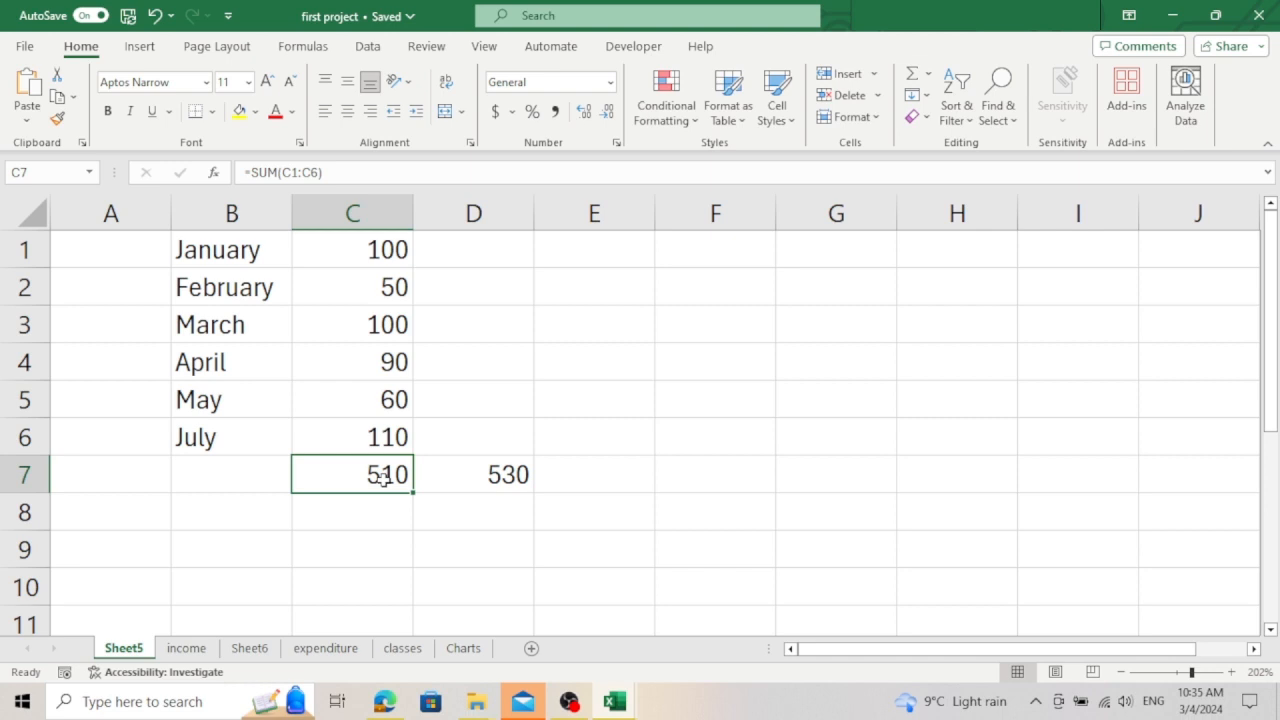
key("F2")
type("+")
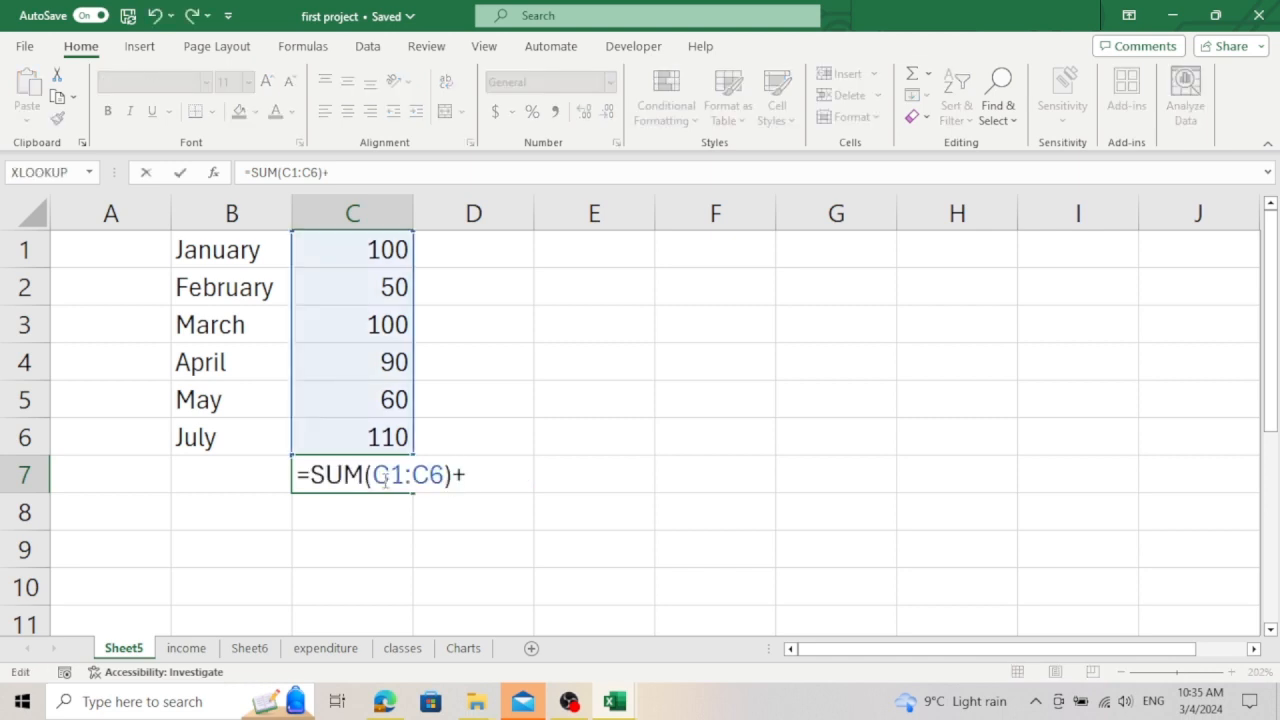
type("10")
key("Return")
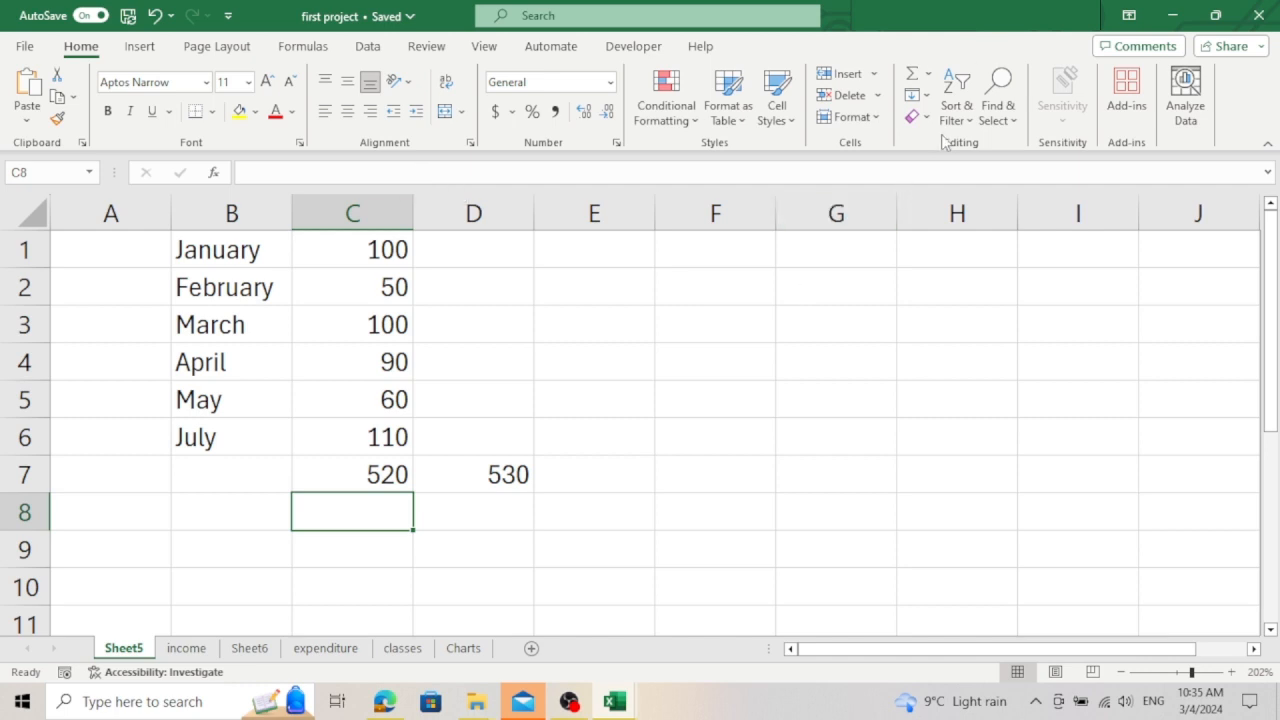
Step: Jump to cell B1 using Go To with the reference b1
left_click(1000, 95)
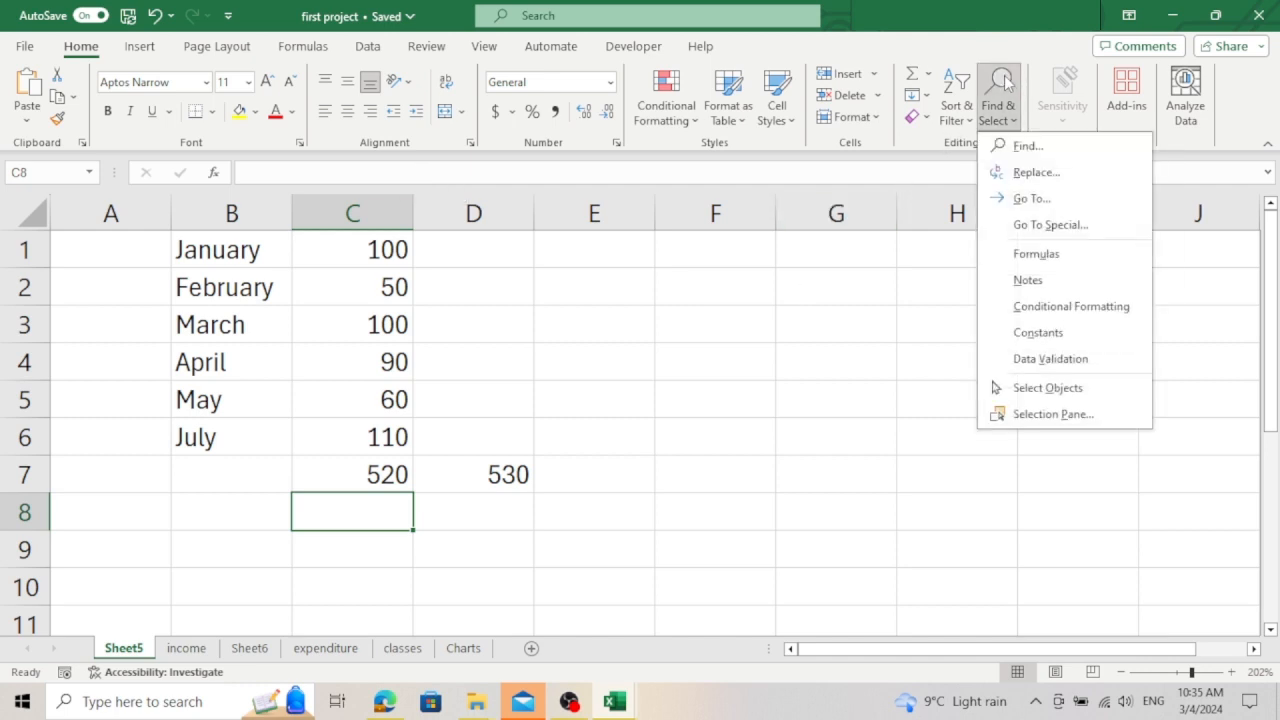
left_click(1036, 210)
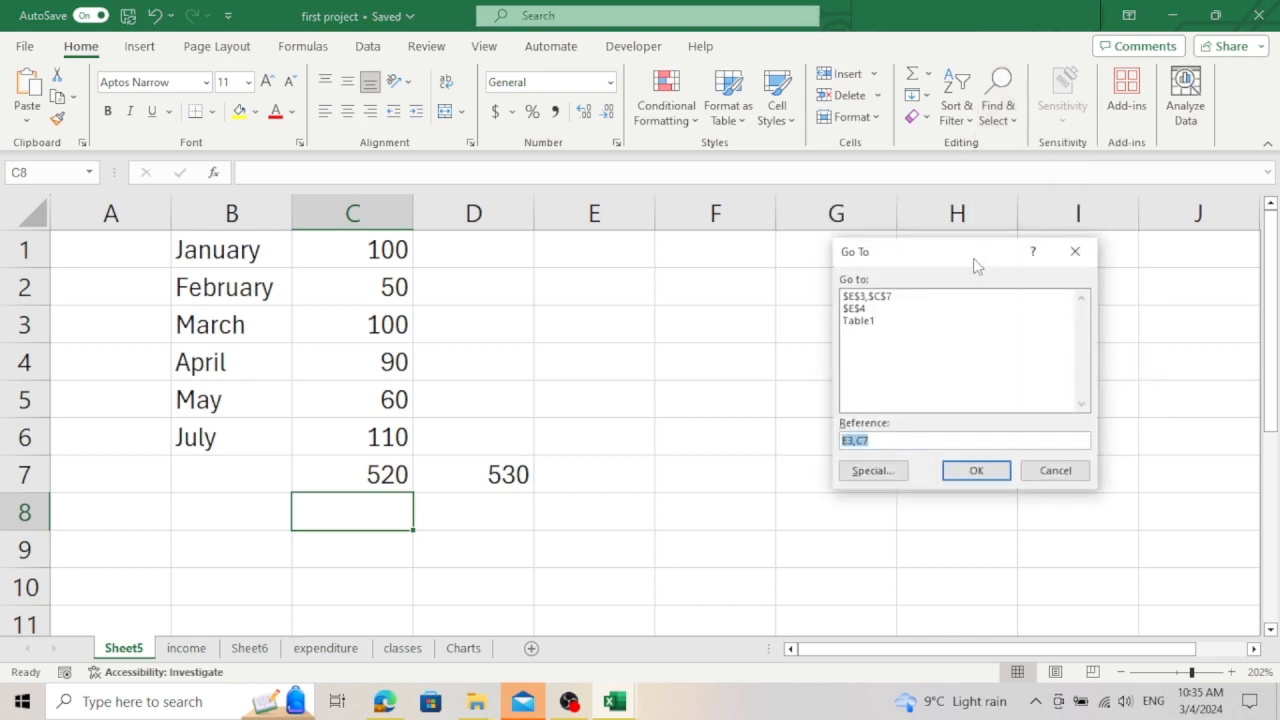
left_click_drag(966, 262, 832, 284)
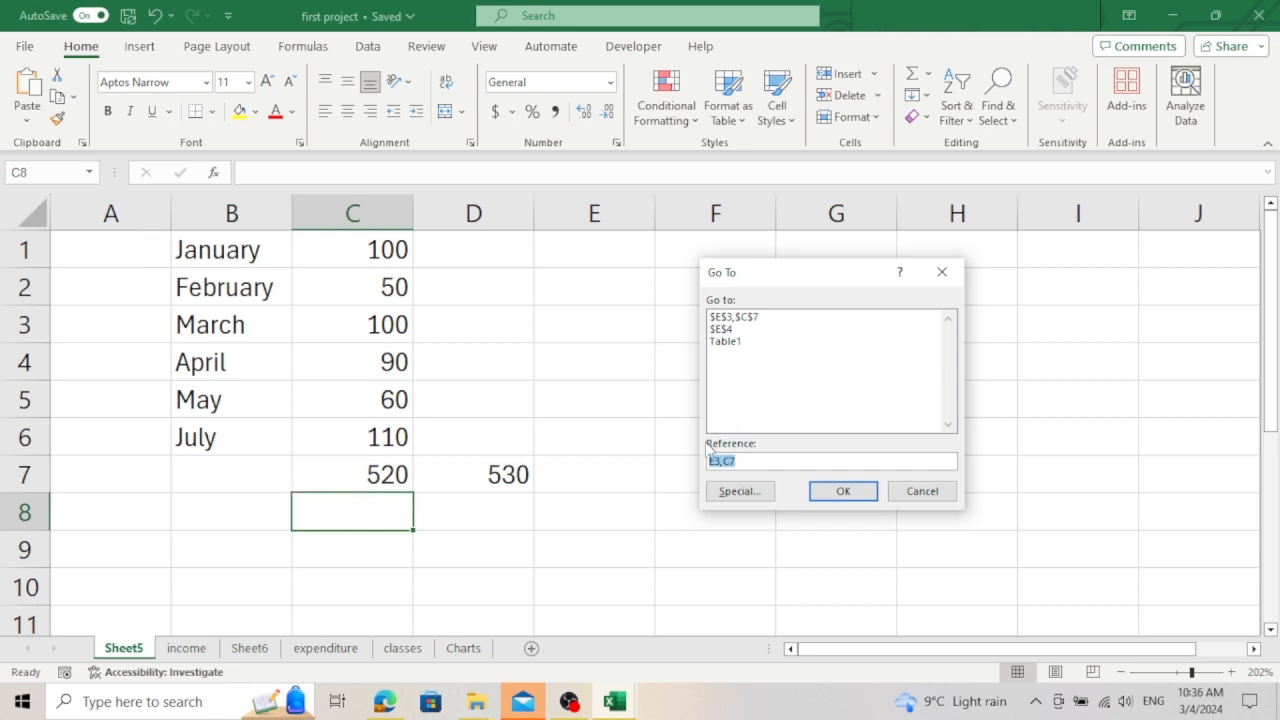
left_click_drag(752, 460, 600, 486)
type("b1")
key("Return")
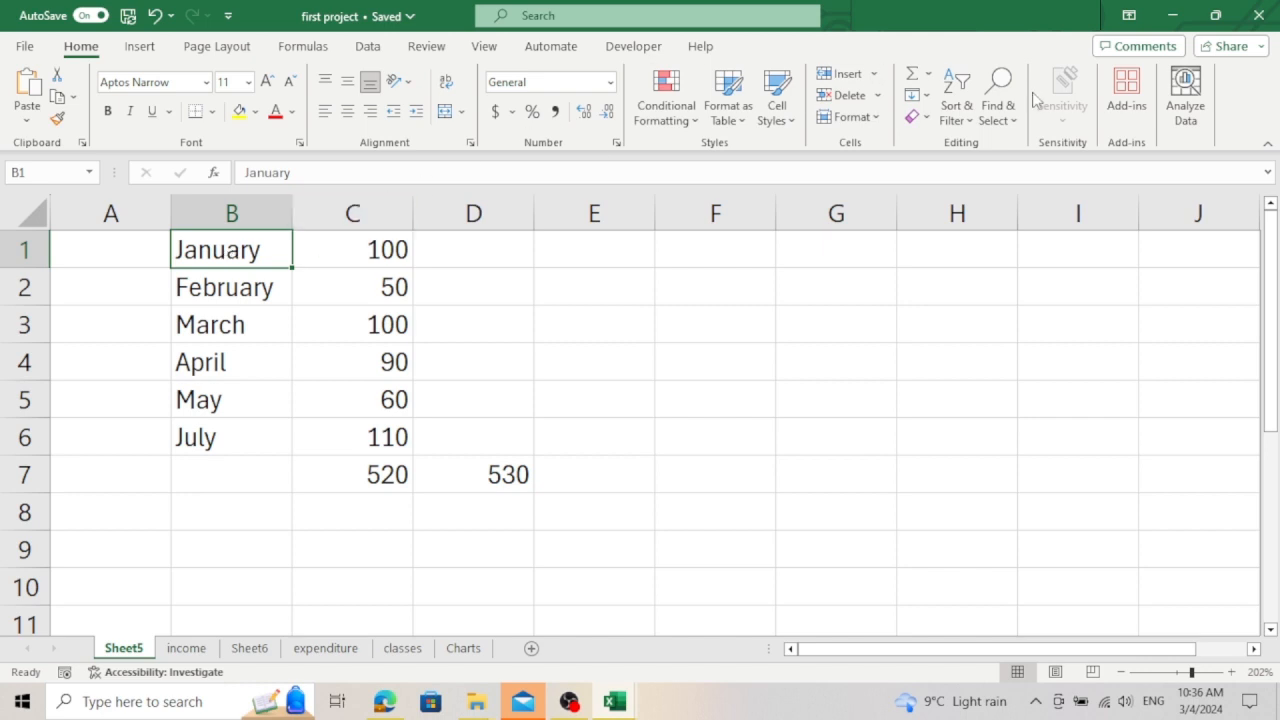
Step: Select all formula cells on the sheet using Go To Special with the Formulas option
left_click(996, 97)
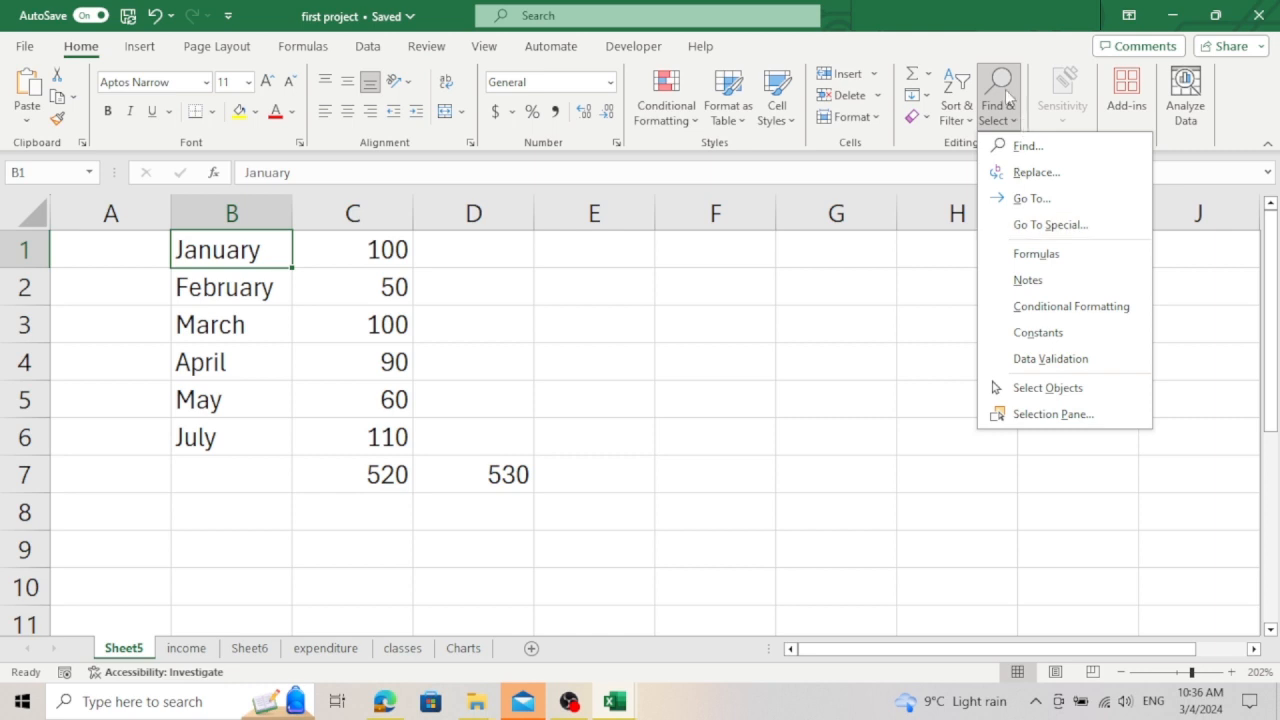
left_click(1020, 120)
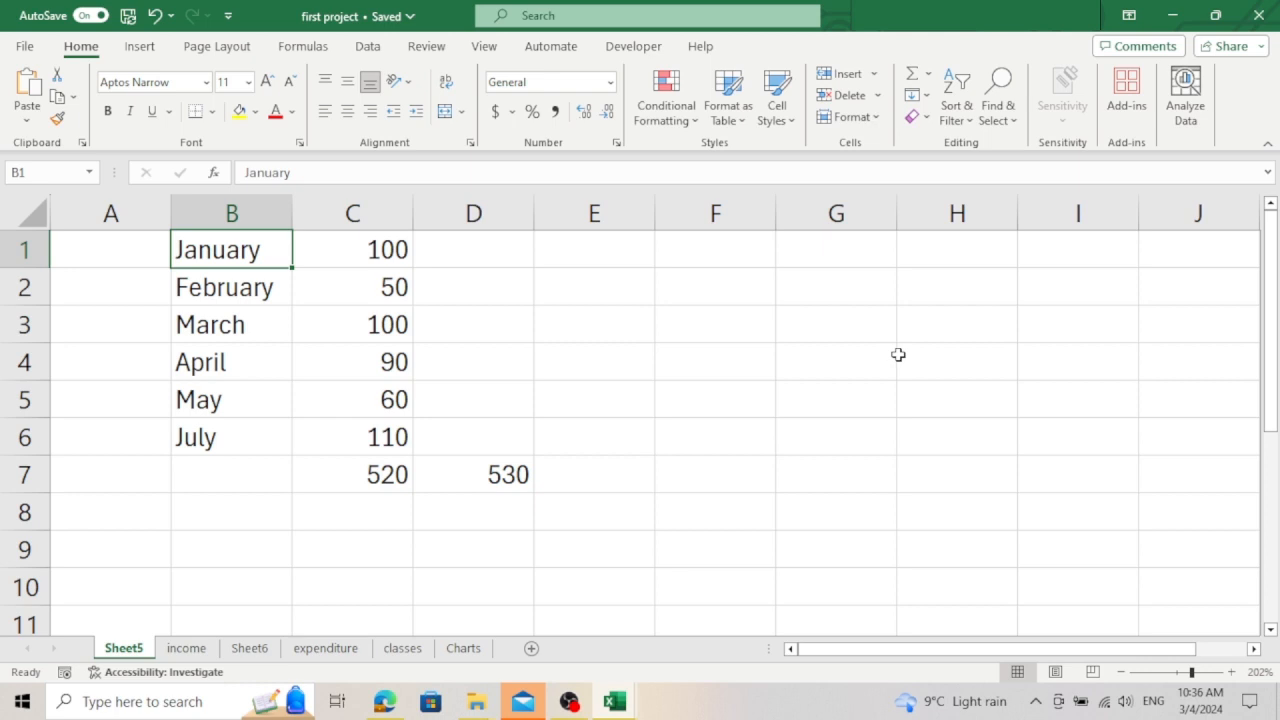
key("ctrl+g")
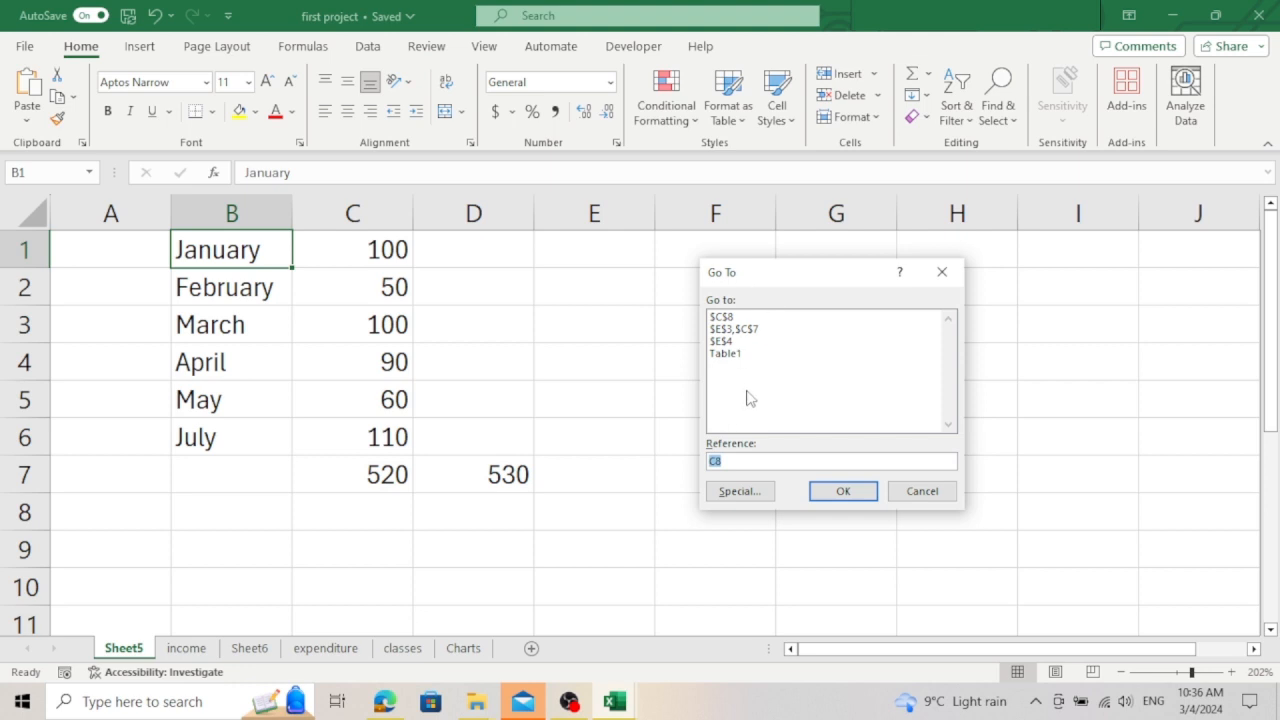
left_click(740, 494)
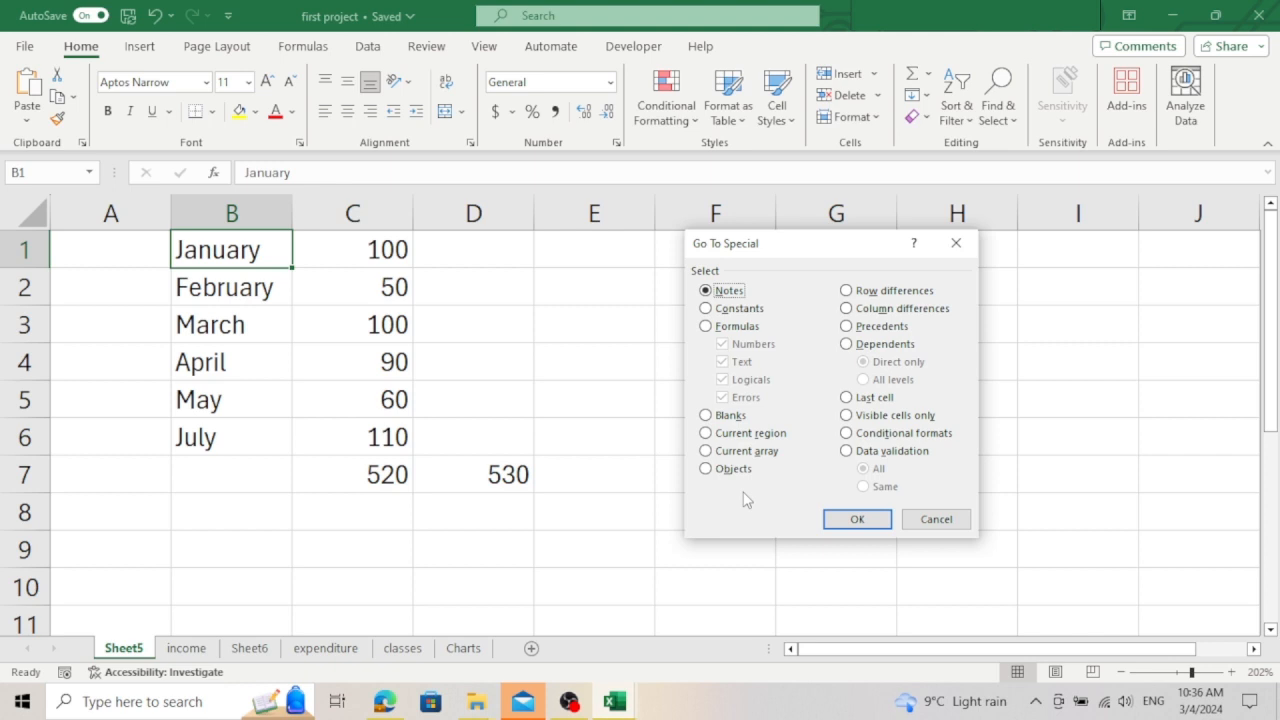
left_click(710, 328)
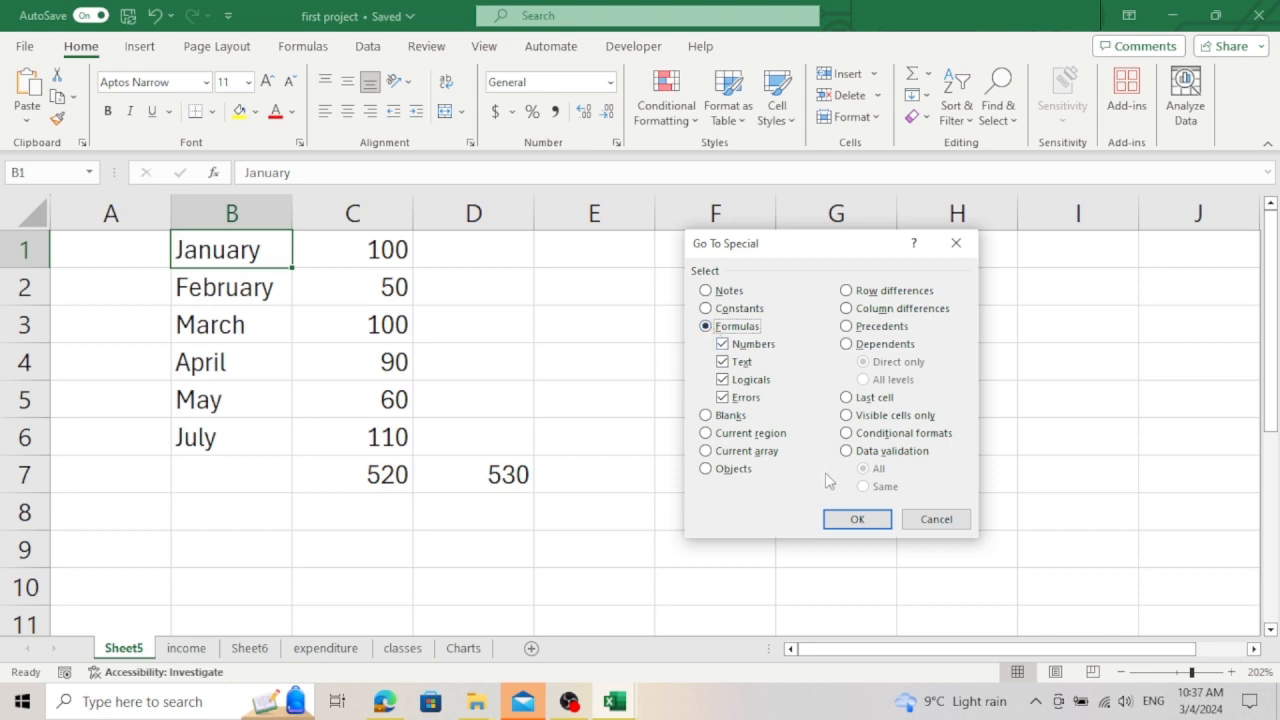
left_click(854, 521)
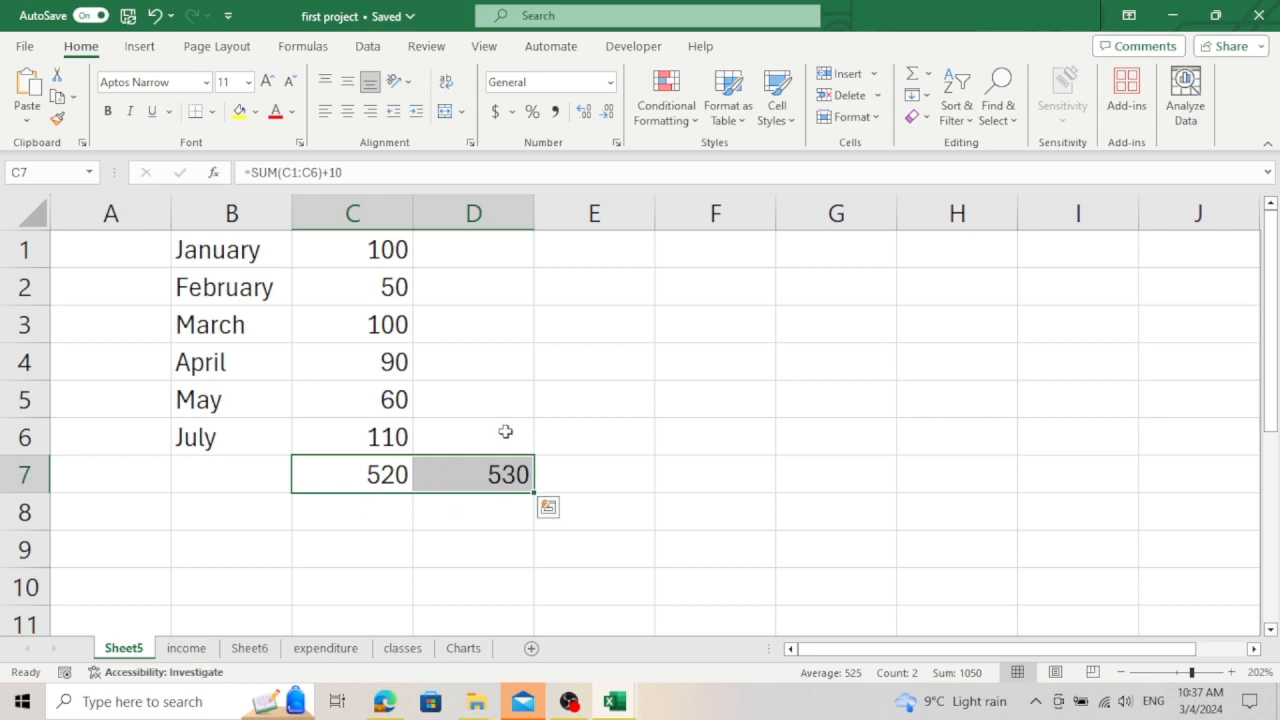